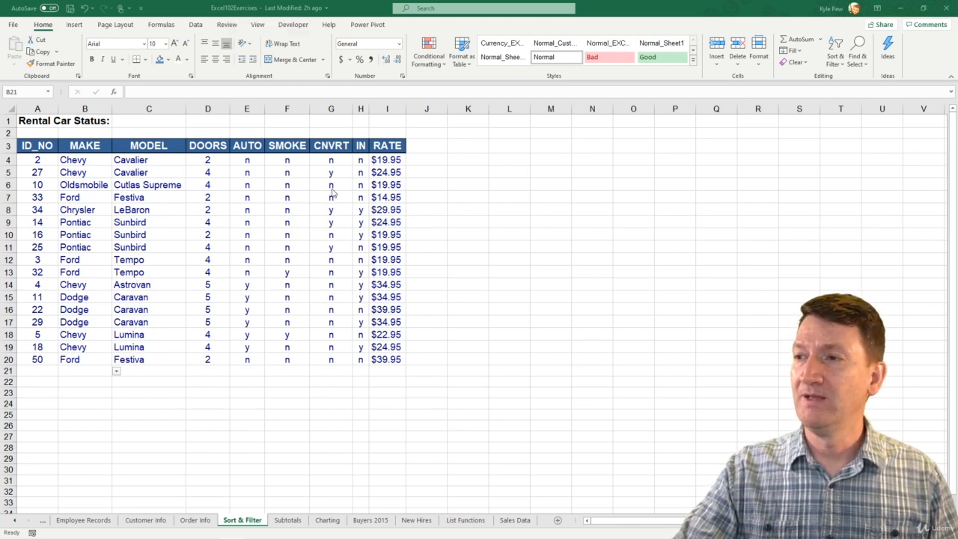
- Switch to the List Functions sheet and look over its sales table and criteria summaries
{"action": "left_click", "coordinate": [455, 522]}
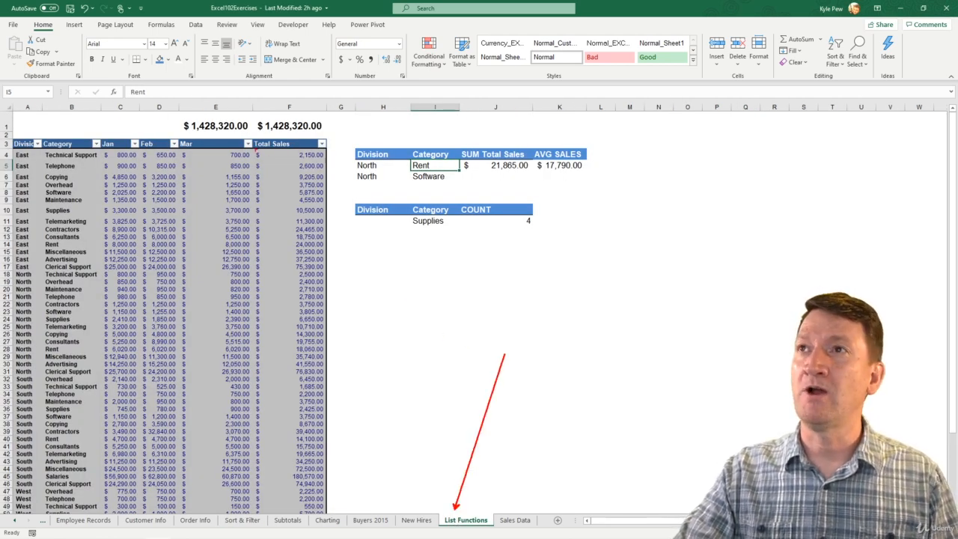
{"action": "mouse_move", "coordinate": [180, 107]}
{"action": "left_mouse_down"}
{"action": "mouse_move", "coordinate": [496, 178]}
{"action": "mouse_move", "coordinate": [598, 180]}
{"action": "left_mouse_up"}
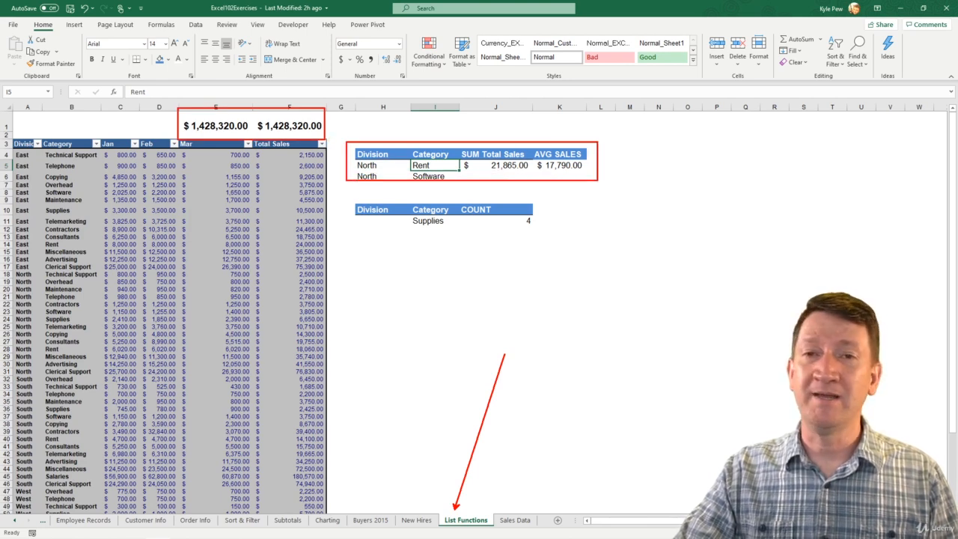
{"action": "mouse_move", "coordinate": [348, 196]}
{"action": "left_mouse_down"}
{"action": "mouse_move", "coordinate": [411, 226]}
{"action": "mouse_move", "coordinate": [553, 248]}
{"action": "left_mouse_up"}
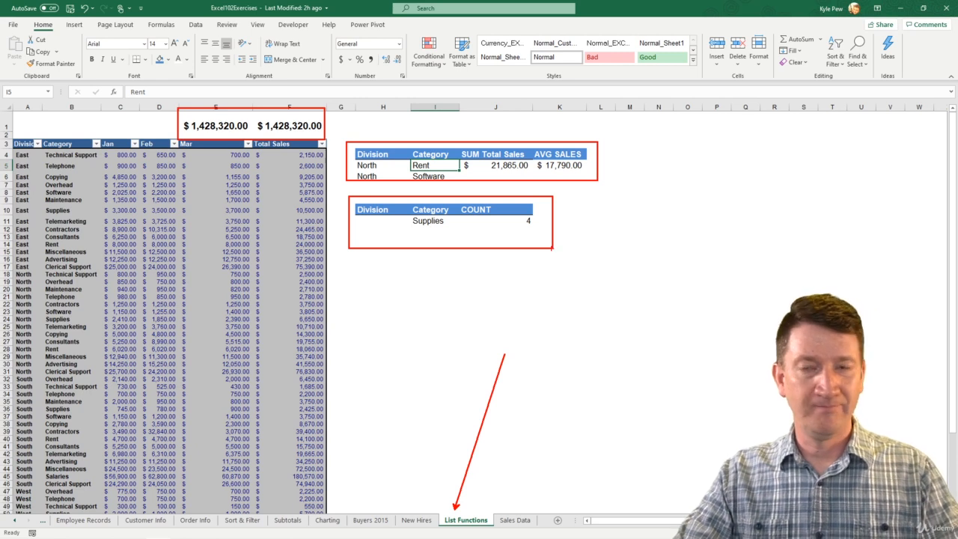
{"action": "key", "text": "Escape"}
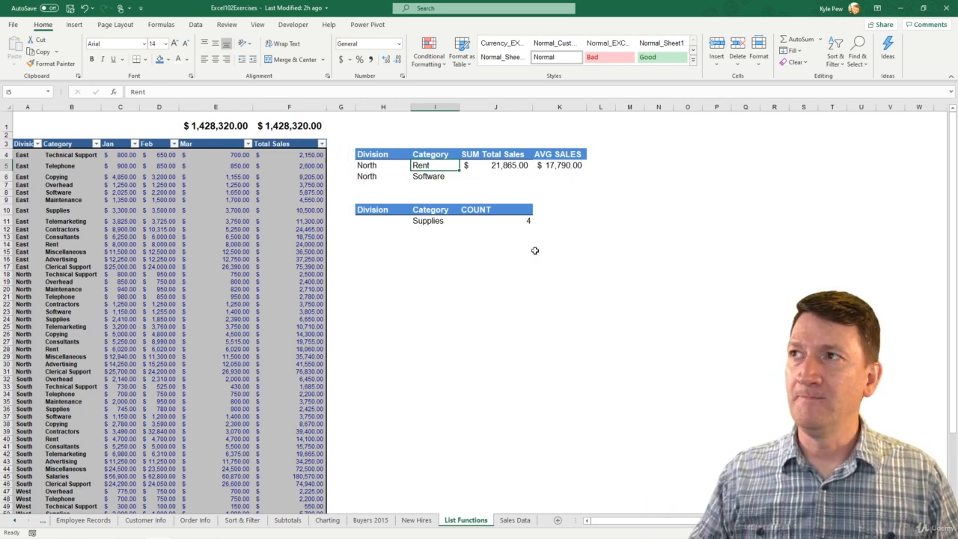
{"action": "left_click", "coordinate": [492, 166]}
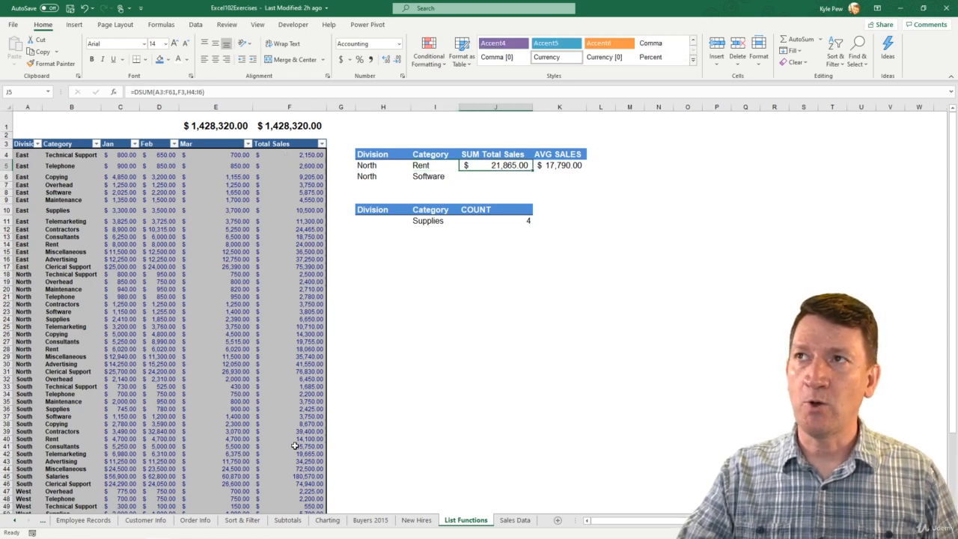
{"action": "left_click", "coordinate": [423, 168]}
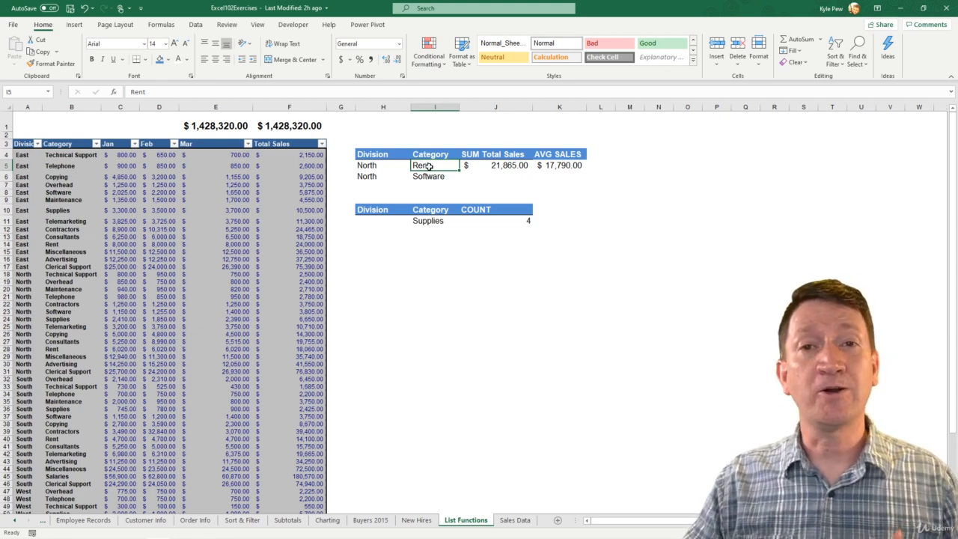
- Set I5 to Supplies, test a misspelled criterion with no matches, then correct it
{"action": "type", "text": "Supplies"}
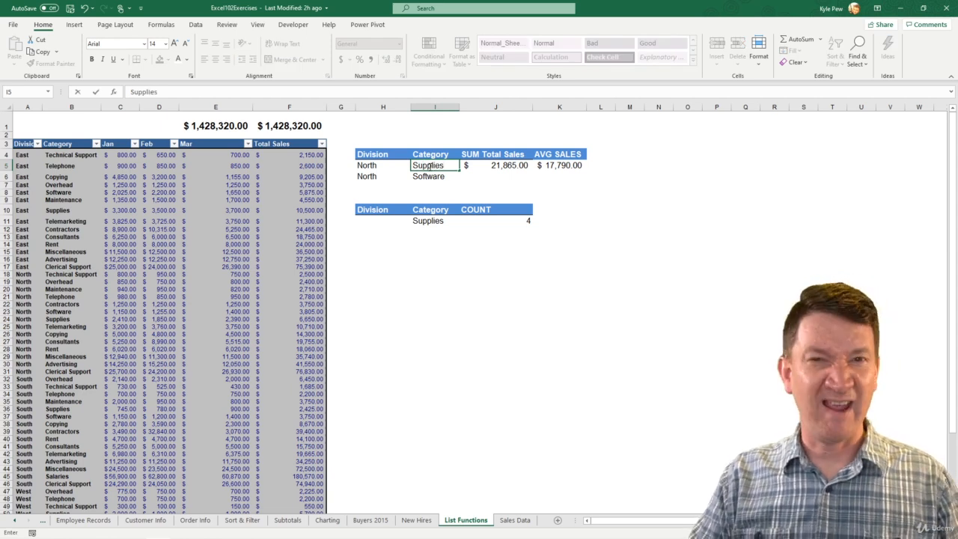
{"action": "key", "text": "Return"}
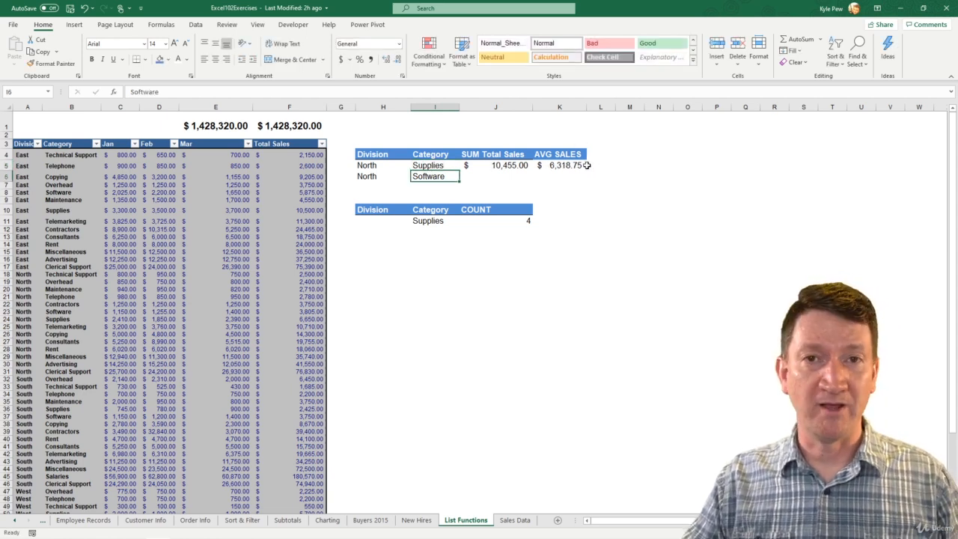
{"action": "double_click", "coordinate": [443, 165]}
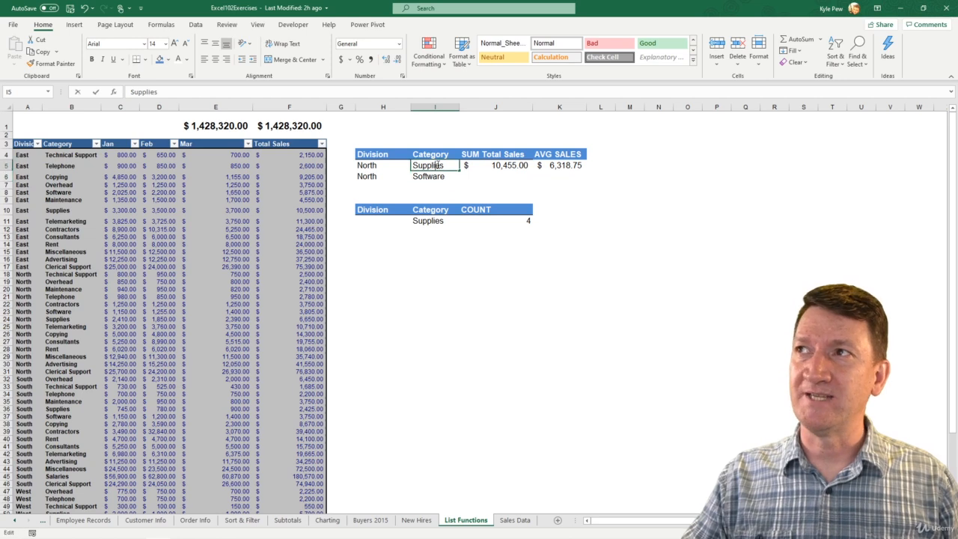
{"action": "key", "text": "BackSpace"}
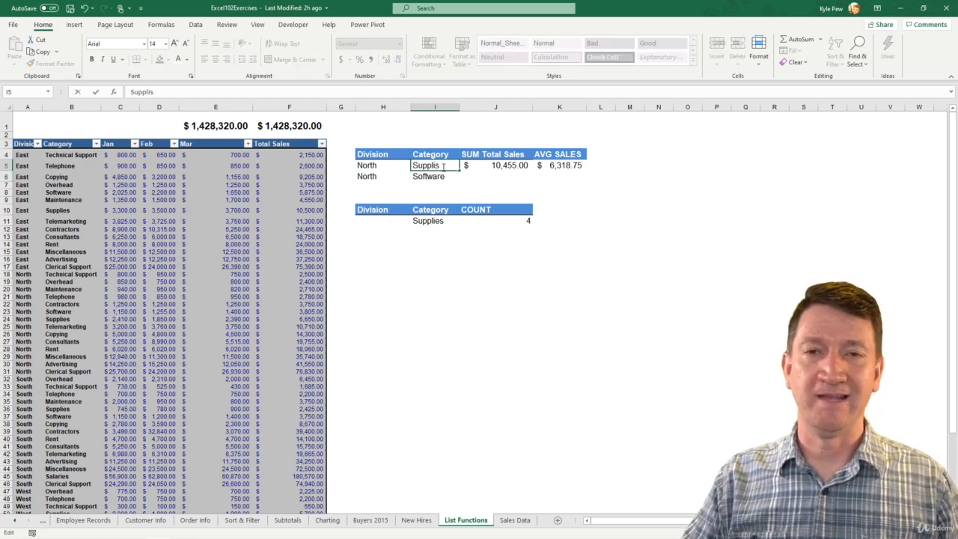
{"action": "key", "text": "Return"}
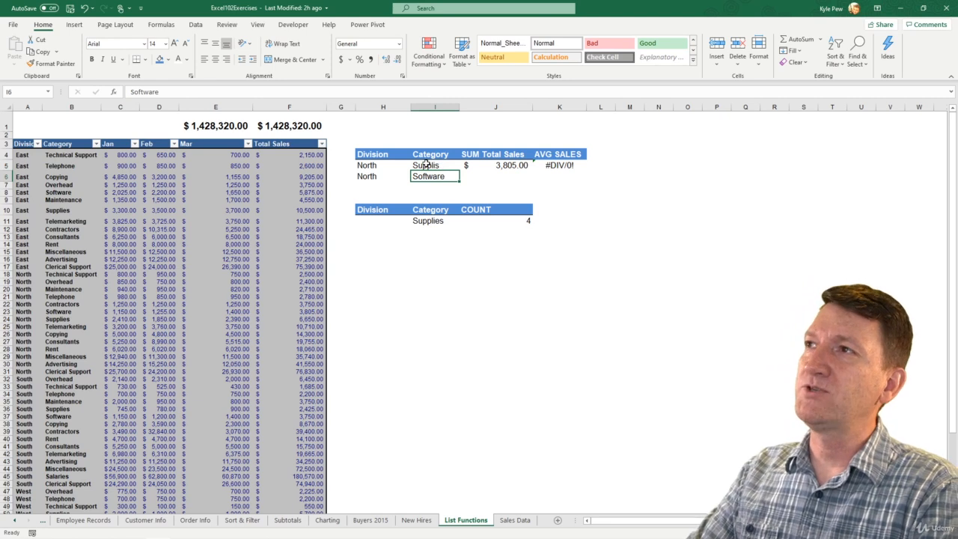
{"action": "left_click", "coordinate": [442, 165]}
{"action": "key", "text": "F2"}
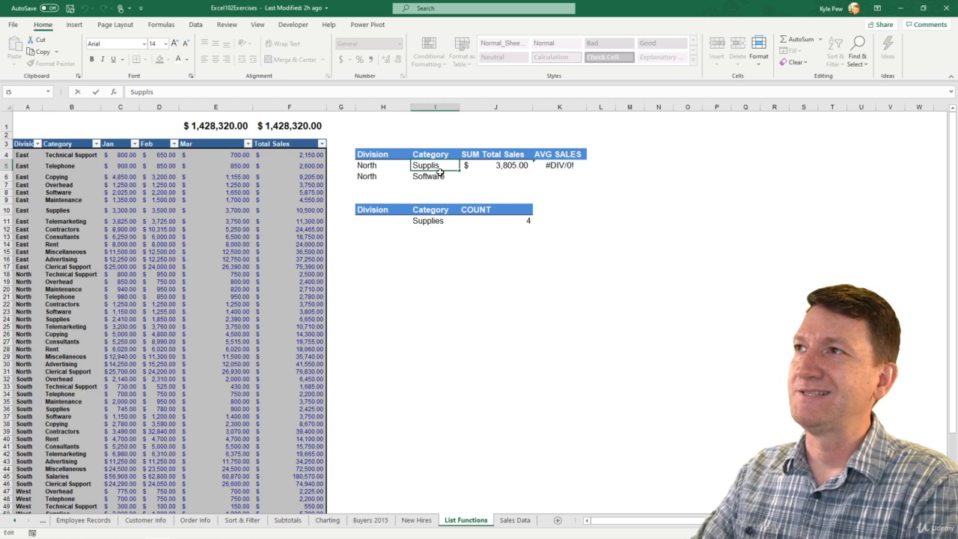
{"action": "type", "text": "e"}
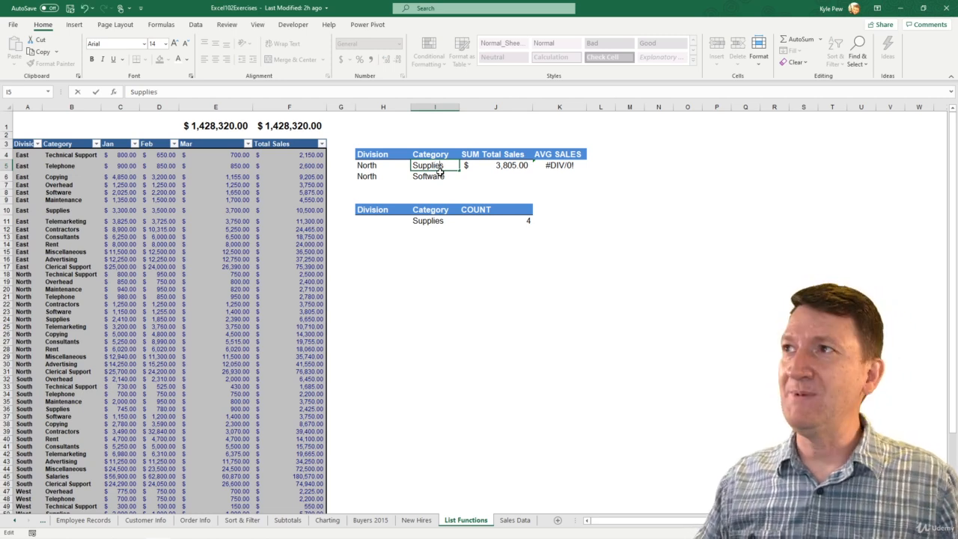
{"action": "key", "text": "Return"}
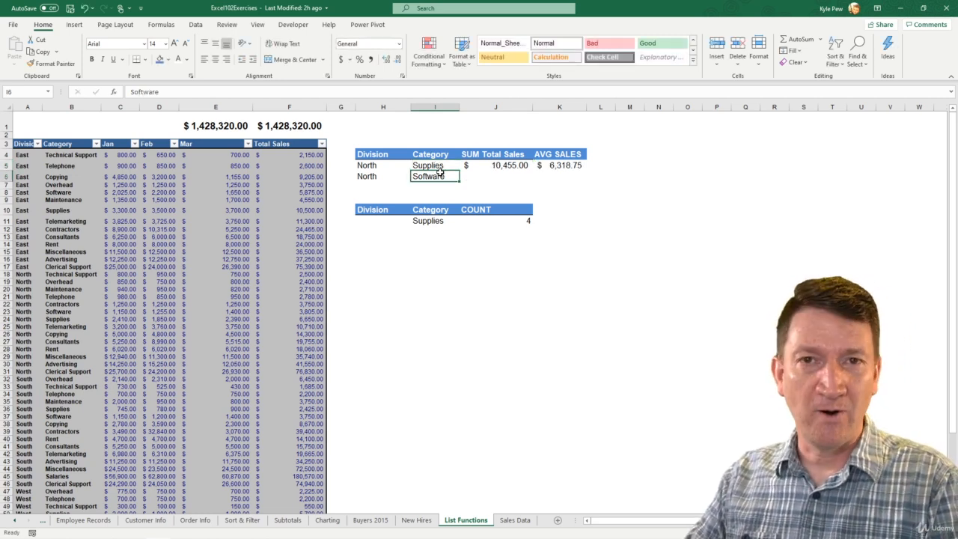
- Test Supplies with a trailing space in I5, then remove the space
{"action": "double_click", "coordinate": [449, 166]}
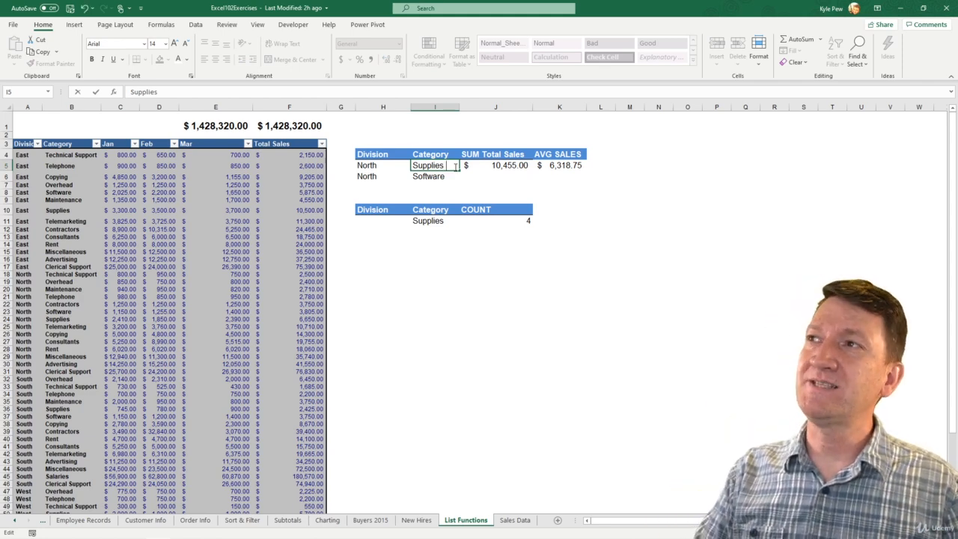
{"action": "key", "text": "Return"}
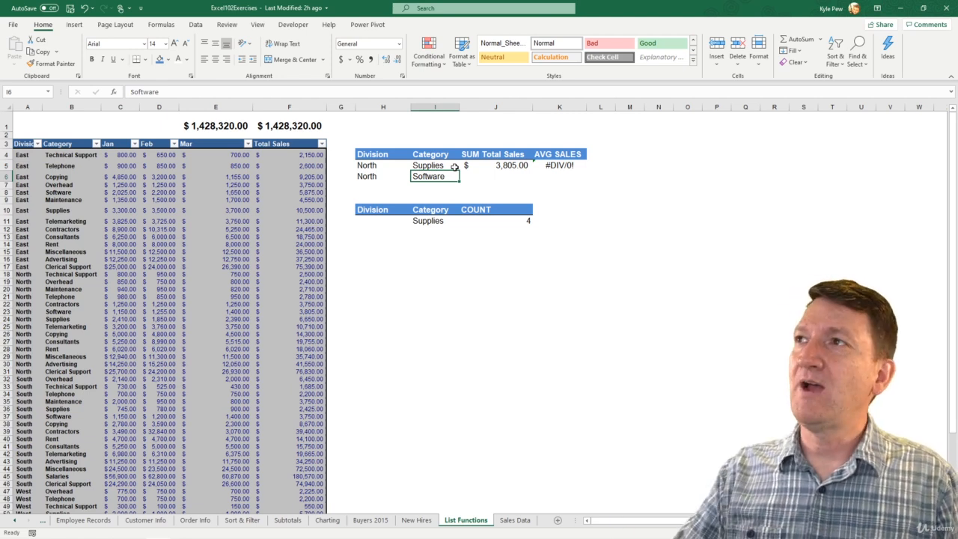
{"action": "double_click", "coordinate": [454, 167]}
{"action": "key", "text": "BackSpace"}
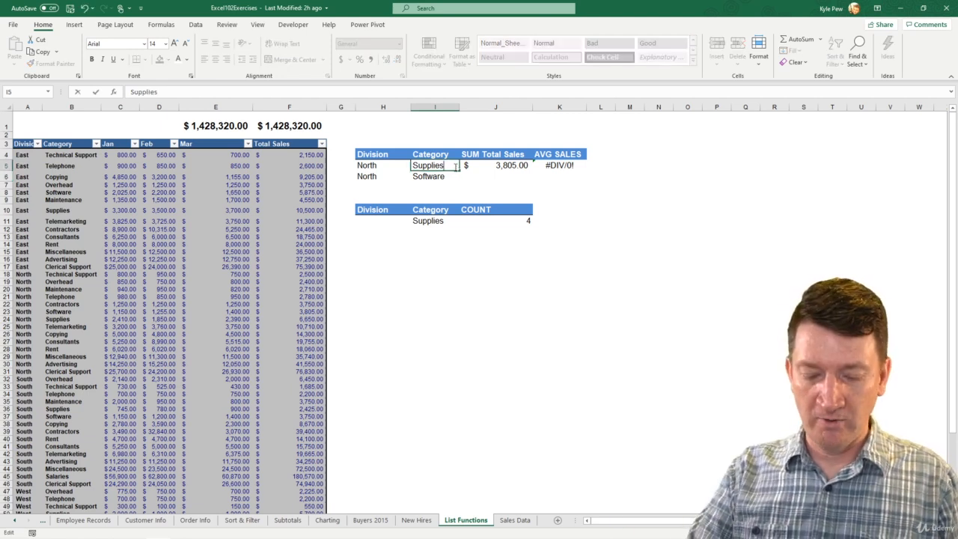
{"action": "key", "text": "Return"}
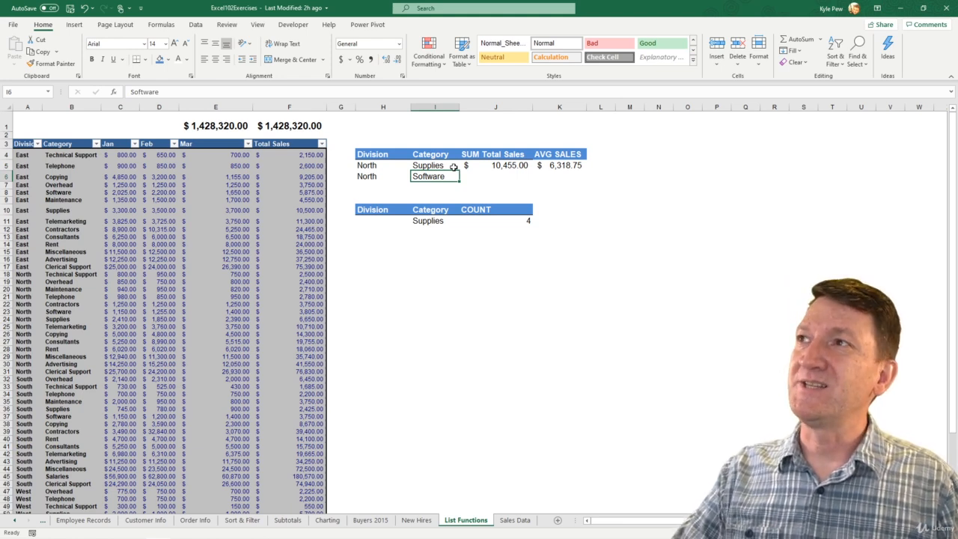
{"action": "left_click", "coordinate": [442, 167]}
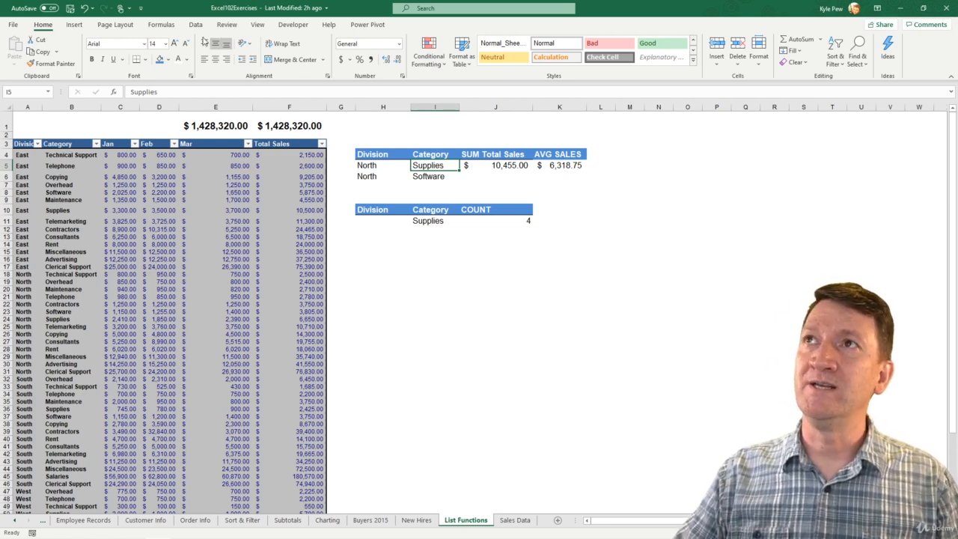
{"action": "left_click", "coordinate": [195, 27]}
{"action": "left_click", "coordinate": [569, 60]}
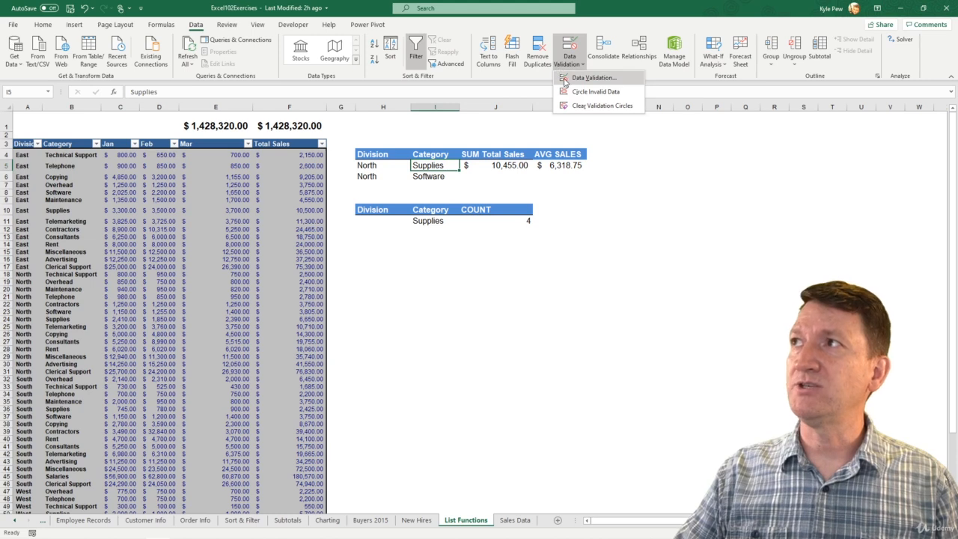
{"action": "left_click", "coordinate": [566, 82]}
{"action": "left_click", "coordinate": [465, 240]}
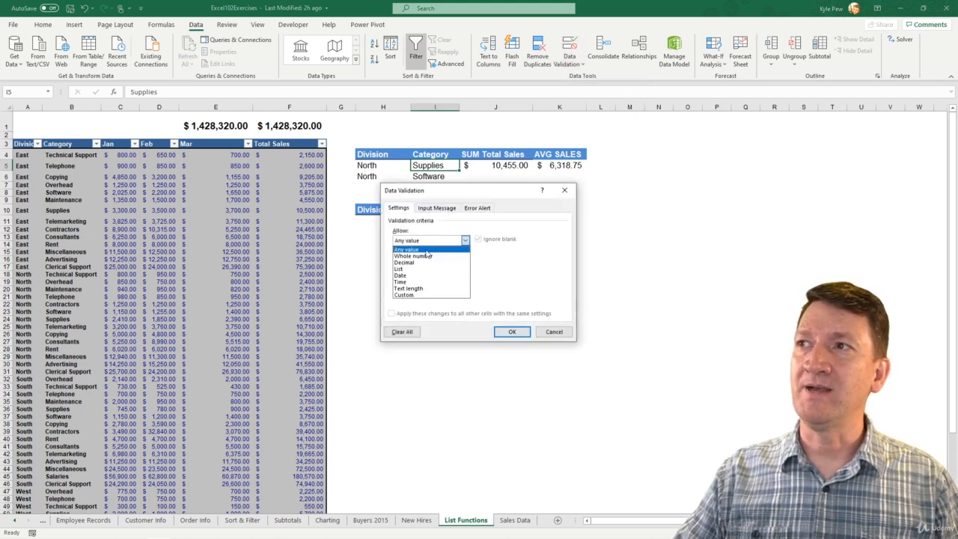
{"action": "left_click", "coordinate": [409, 273]}
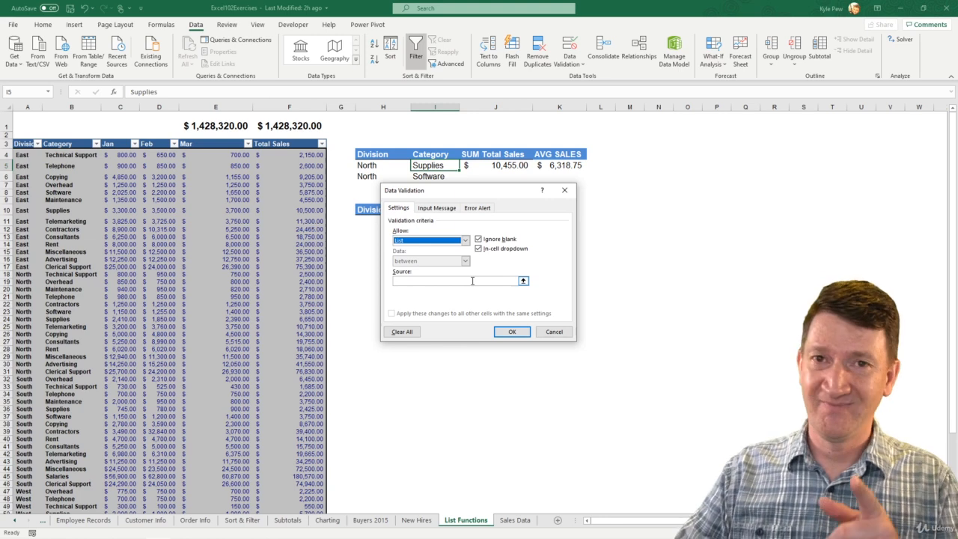
{"action": "left_click", "coordinate": [553, 332]}
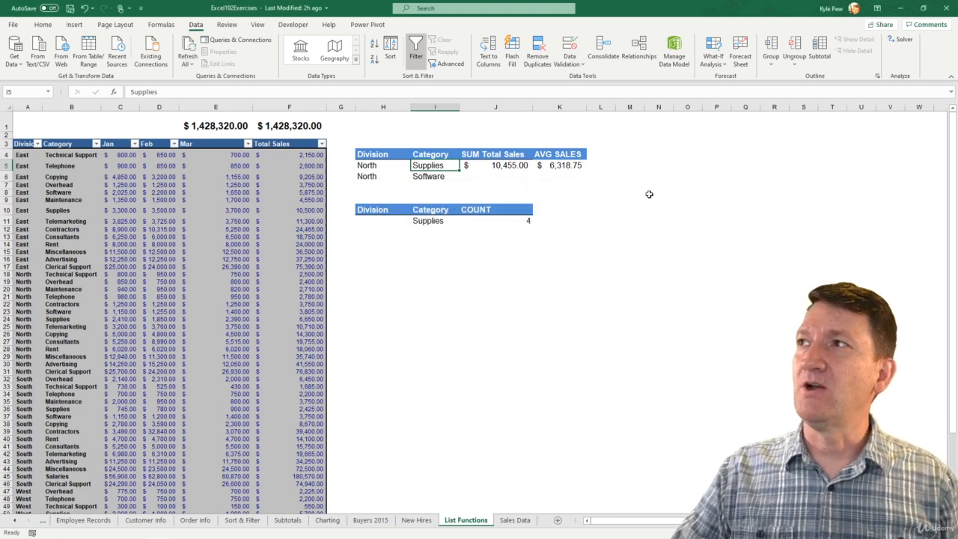
- Enter Technical Support and Telephone in N2 and N3 as the first categories
{"action": "left_click", "coordinate": [655, 130]}
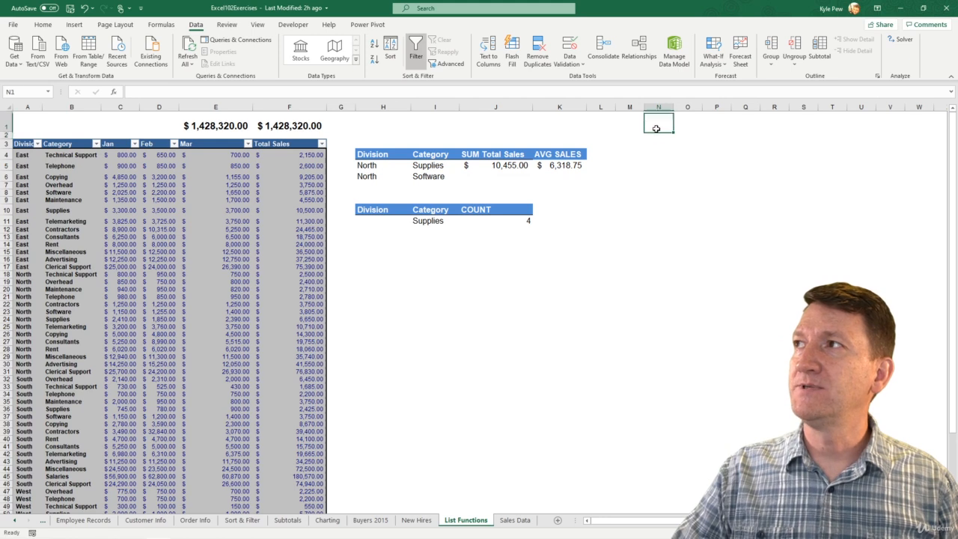
{"action": "left_click", "coordinate": [655, 135]}
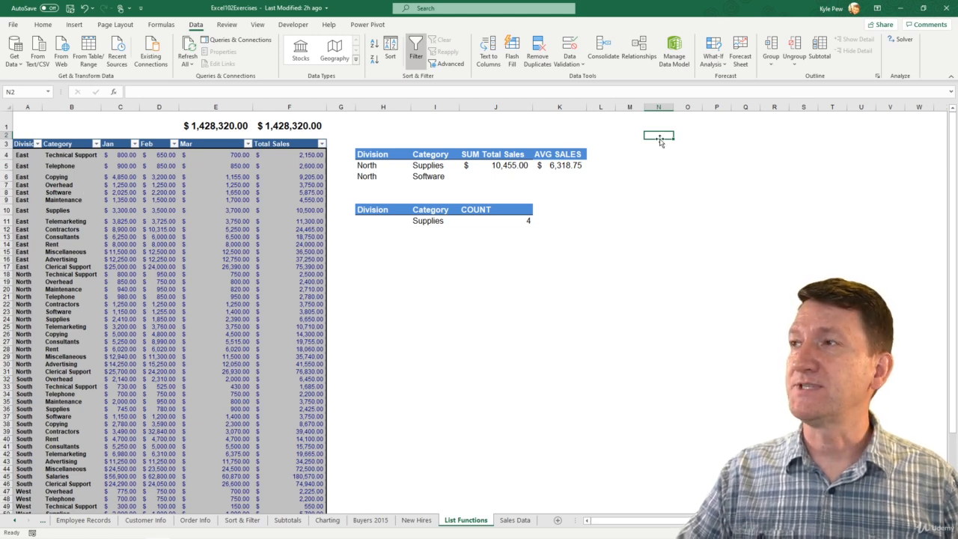
{"action": "type", "text": "Te"}
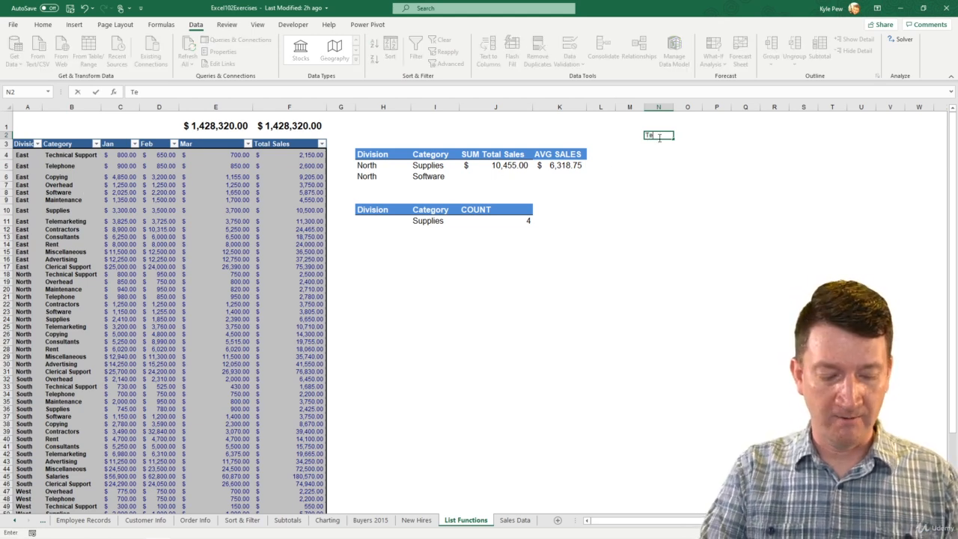
{"action": "type", "text": "chnical Support"}
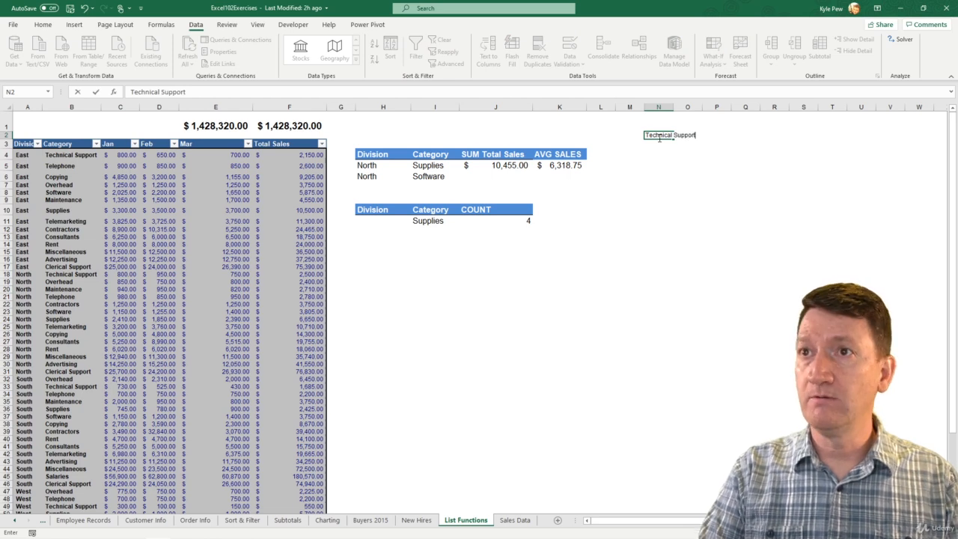
{"action": "key", "text": "Return"}
{"action": "type", "text": "Telep"}
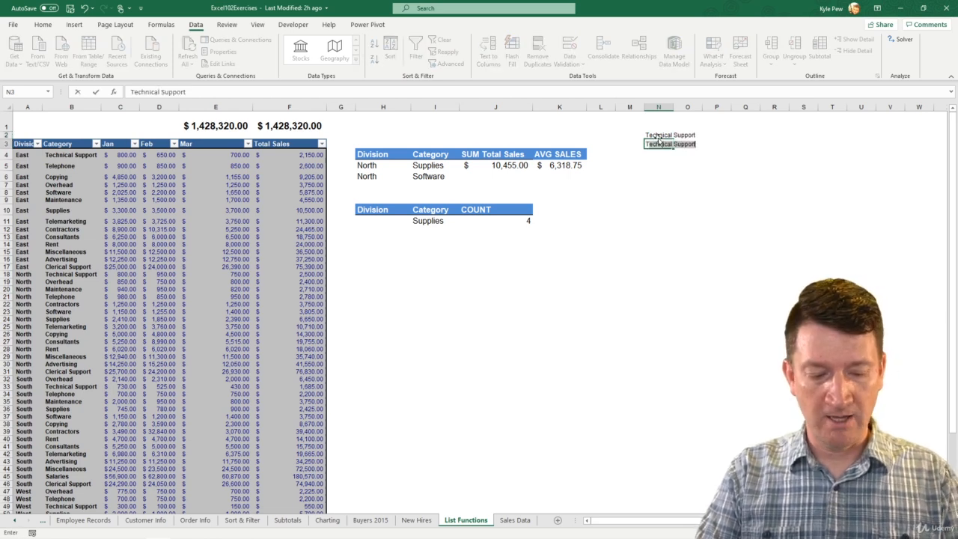
{"action": "type", "text": "hone"}
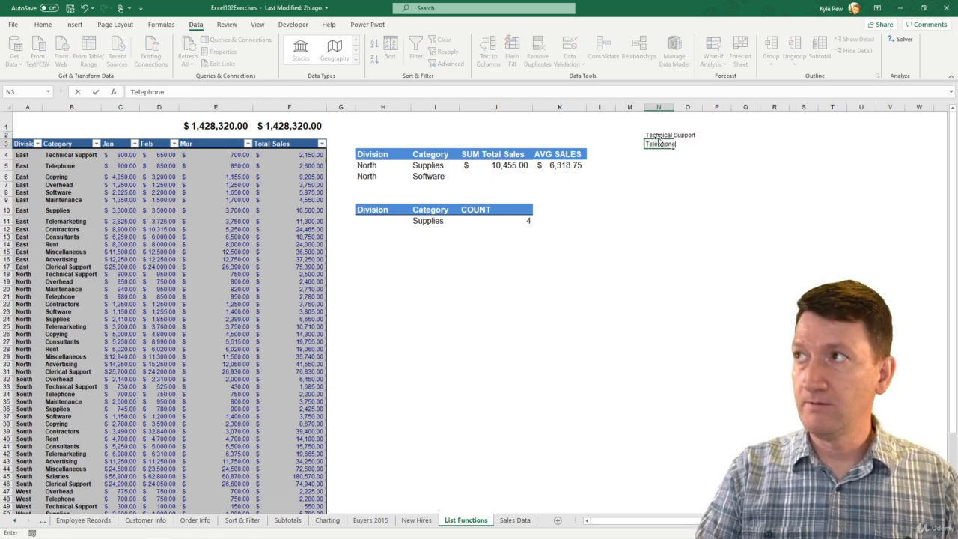
{"action": "key", "text": "Return"}
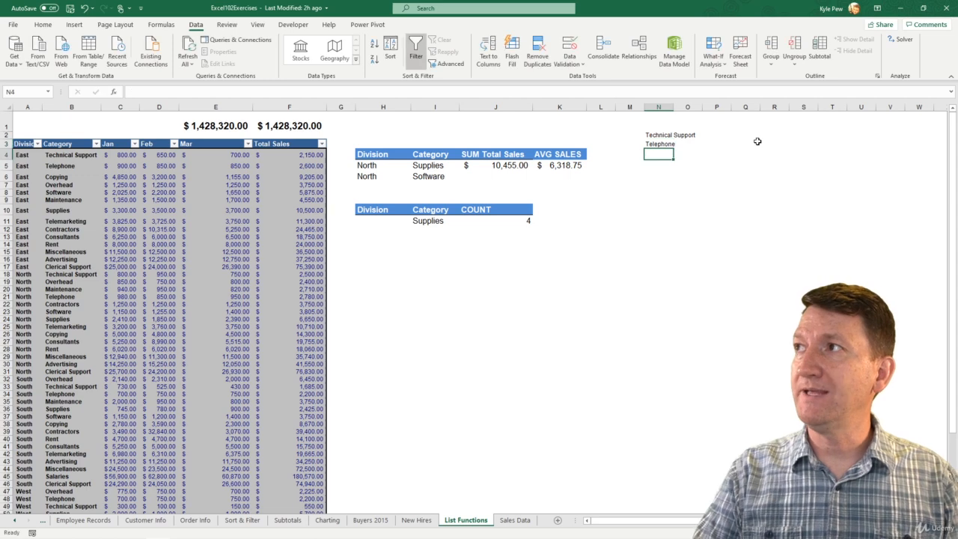
- Enter Copying in N4, retyping it to fix the misspelling
{"action": "type", "text": "Copying"}
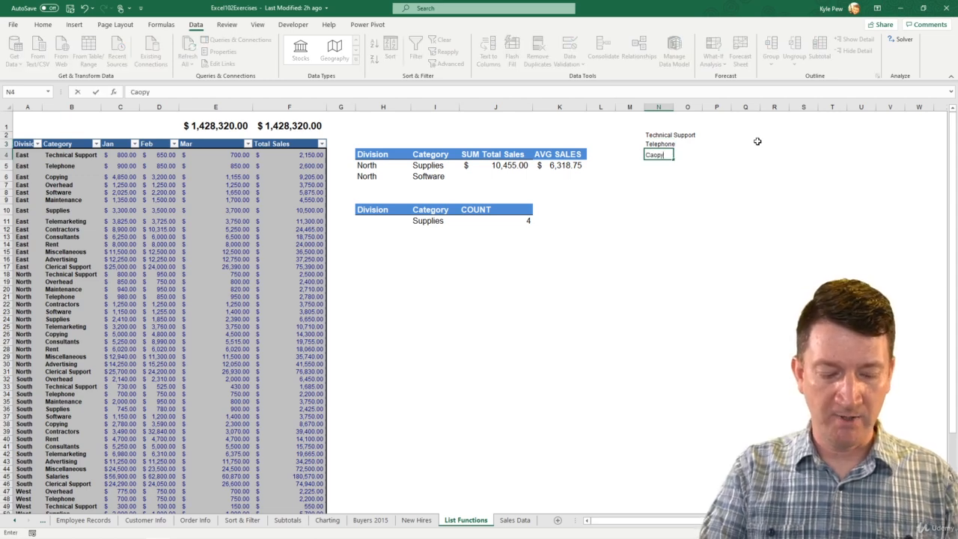
{"action": "key", "text": "Return"}
{"action": "key", "text": "Up"}
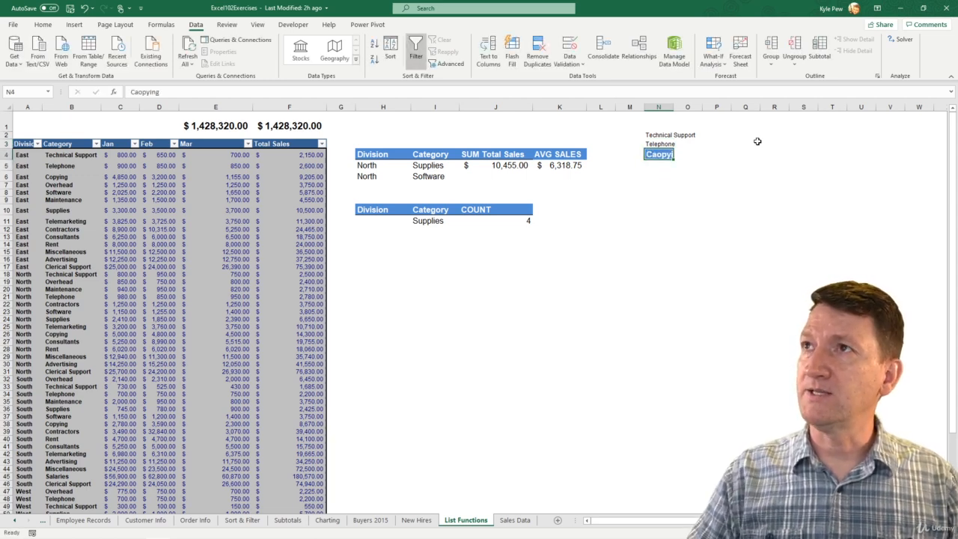
{"action": "type", "text": "Copying"}
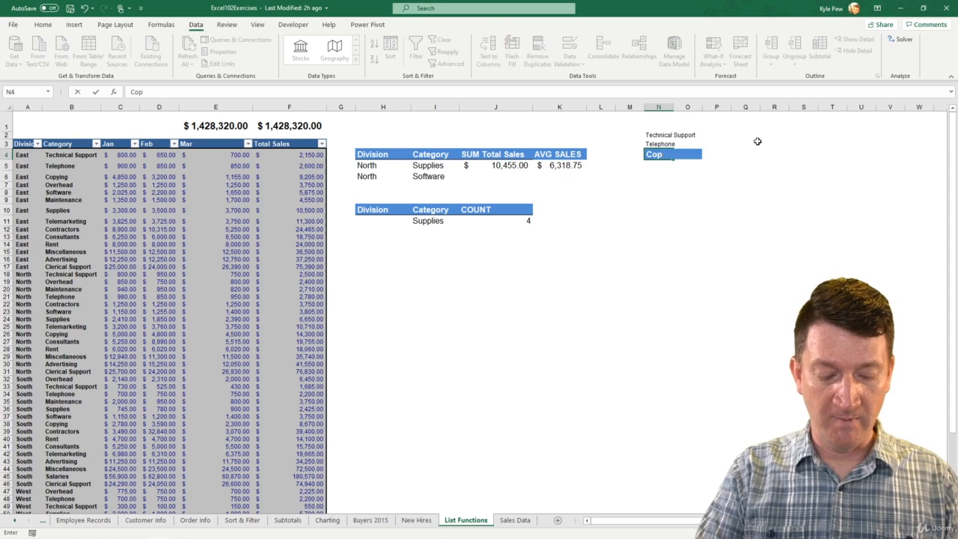
{"action": "key", "text": "Return"}
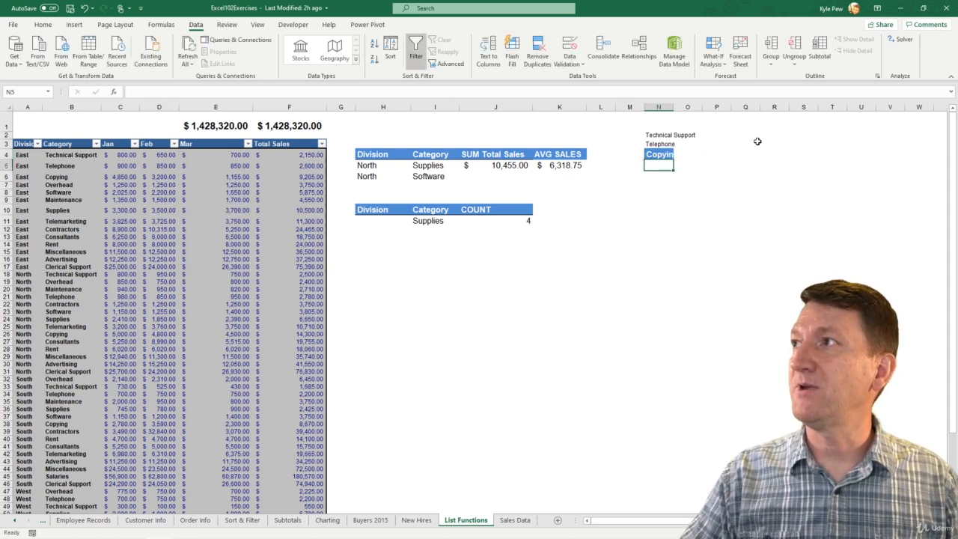
{"action": "left_click", "coordinate": [663, 153]}
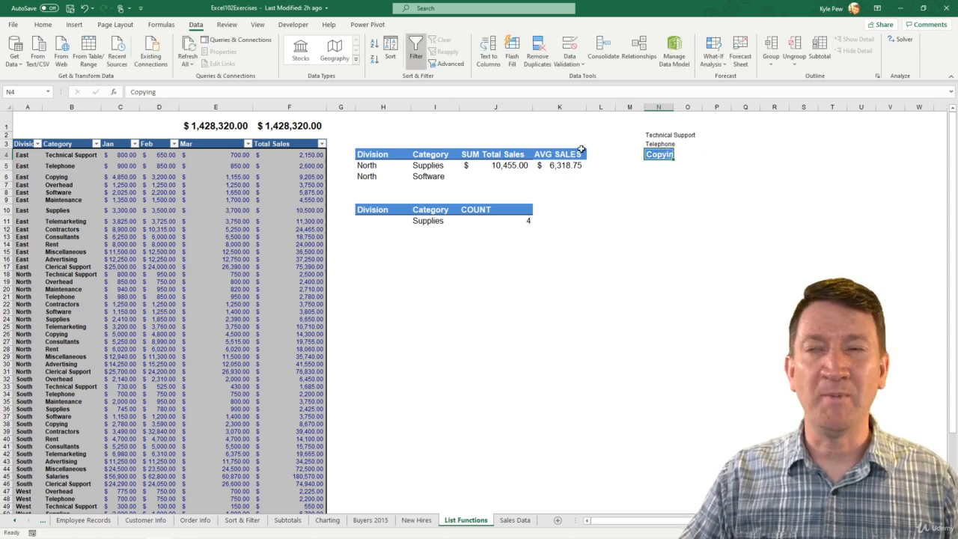
- Clear the blue fill and bold formatting from Copying in N4
{"action": "left_click", "coordinate": [43, 26]}
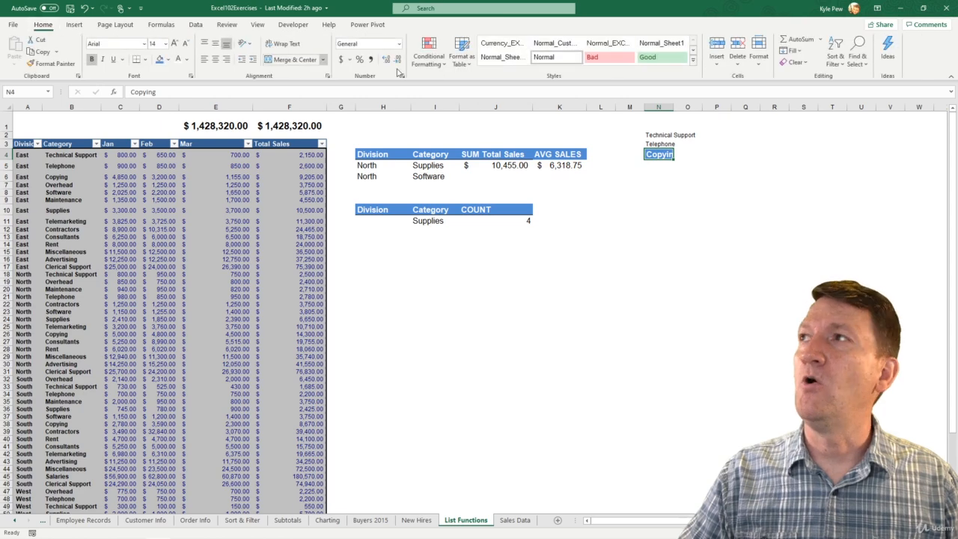
{"action": "left_click", "coordinate": [794, 62]}
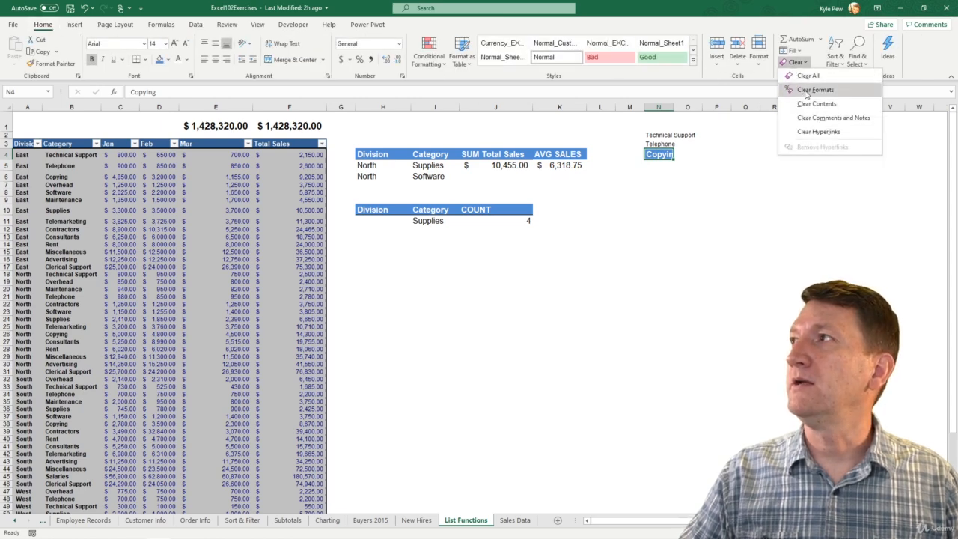
{"action": "left_click", "coordinate": [809, 90]}
- Add Overhead in N5 and Software in N6 to the category list
{"action": "left_click", "coordinate": [656, 164]}
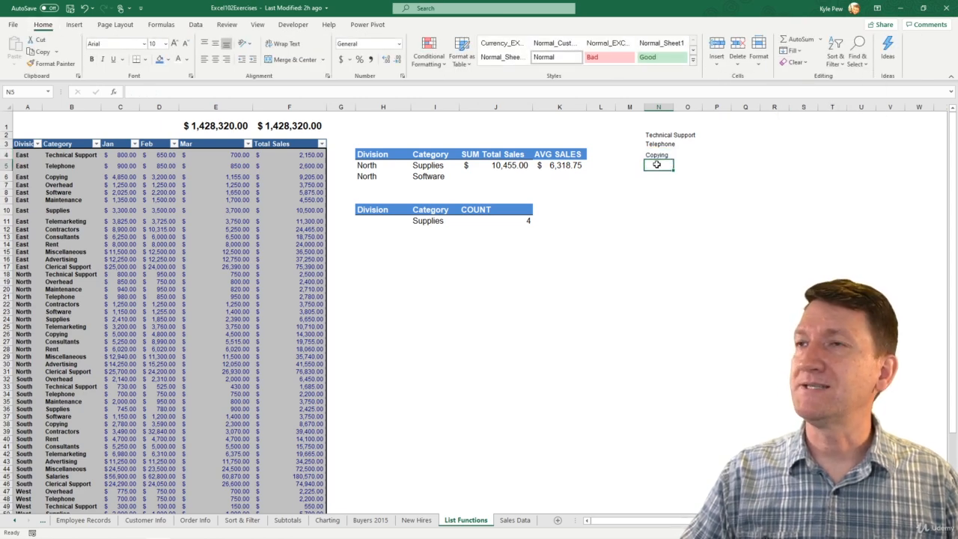
{"action": "type", "text": "Overhead"}
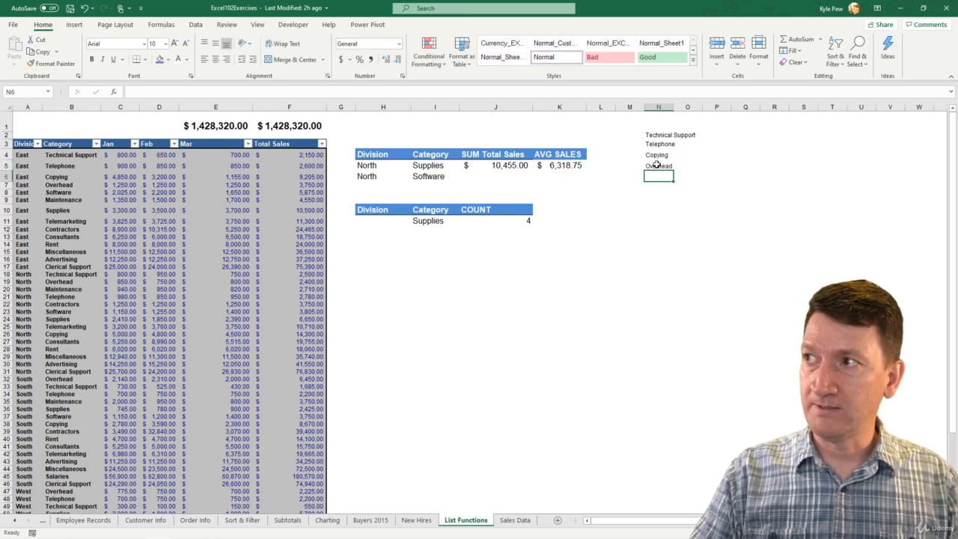
{"action": "type", "text": "Software"}
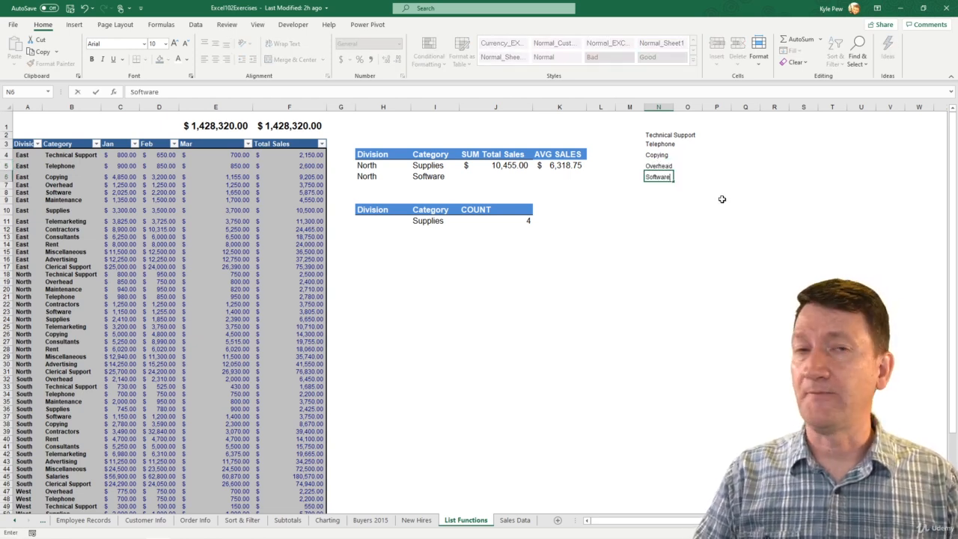
{"action": "key", "text": "Return"}
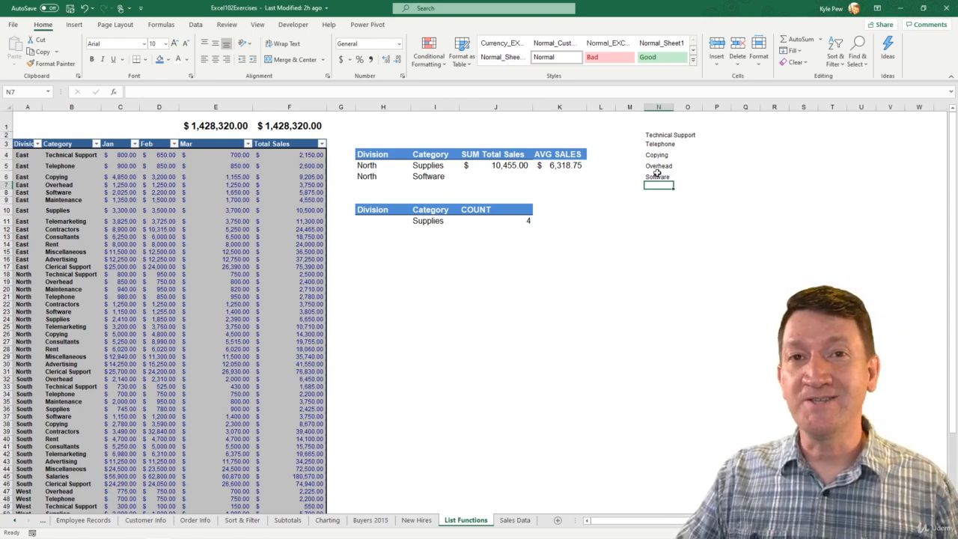
- Give I5 a List data validation sourced from $N$2:$N$6
{"action": "left_click", "coordinate": [430, 166]}
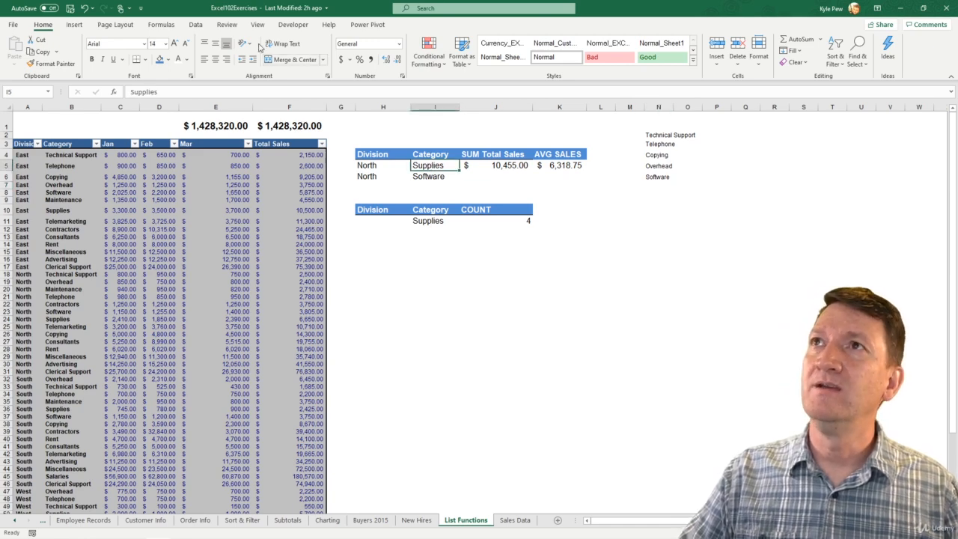
{"action": "left_click", "coordinate": [195, 25]}
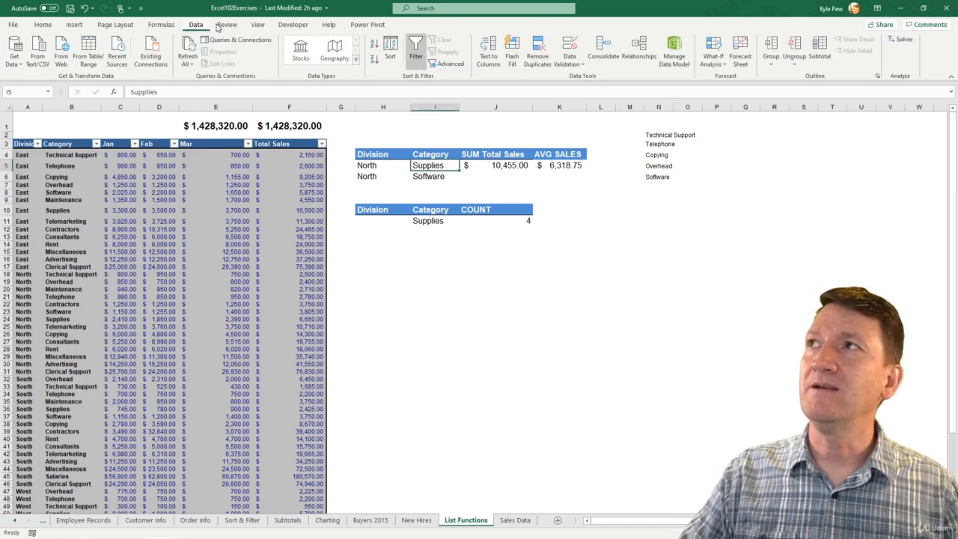
{"action": "left_click", "coordinate": [577, 64]}
{"action": "left_click", "coordinate": [583, 79]}
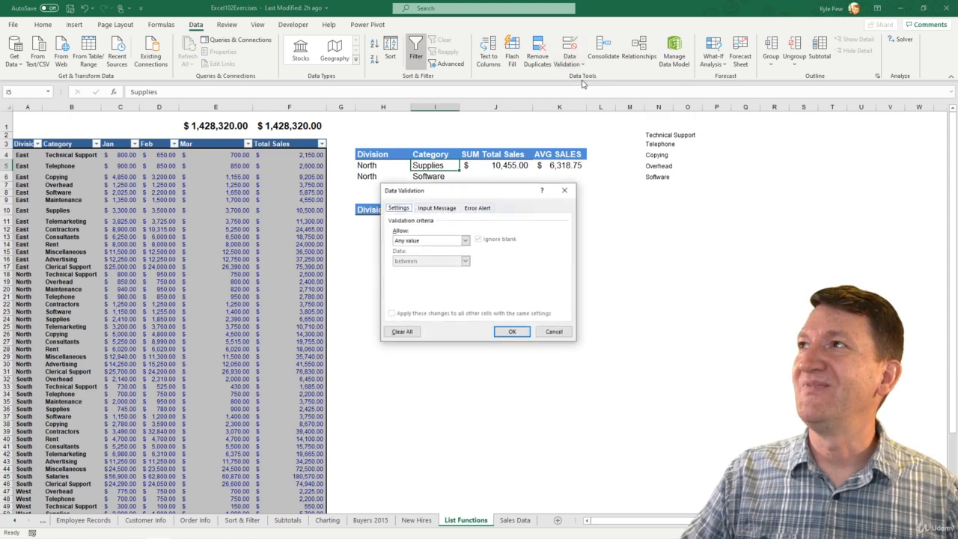
{"action": "left_click", "coordinate": [402, 241]}
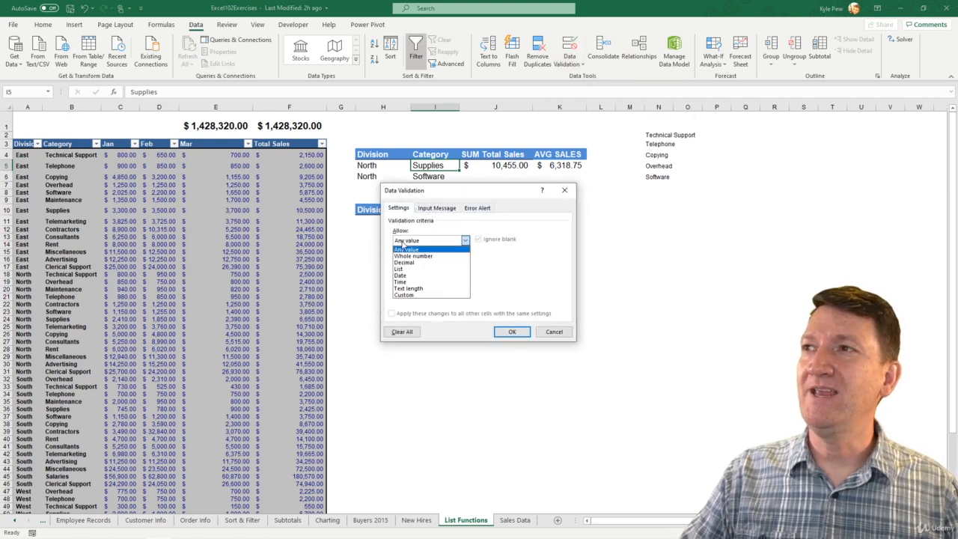
{"action": "left_click", "coordinate": [407, 271]}
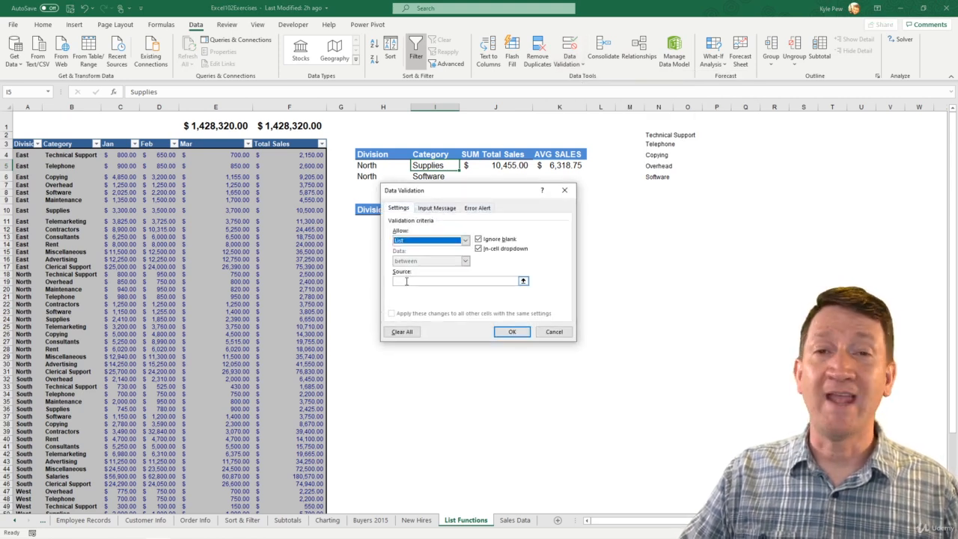
{"action": "left_click", "coordinate": [406, 281]}
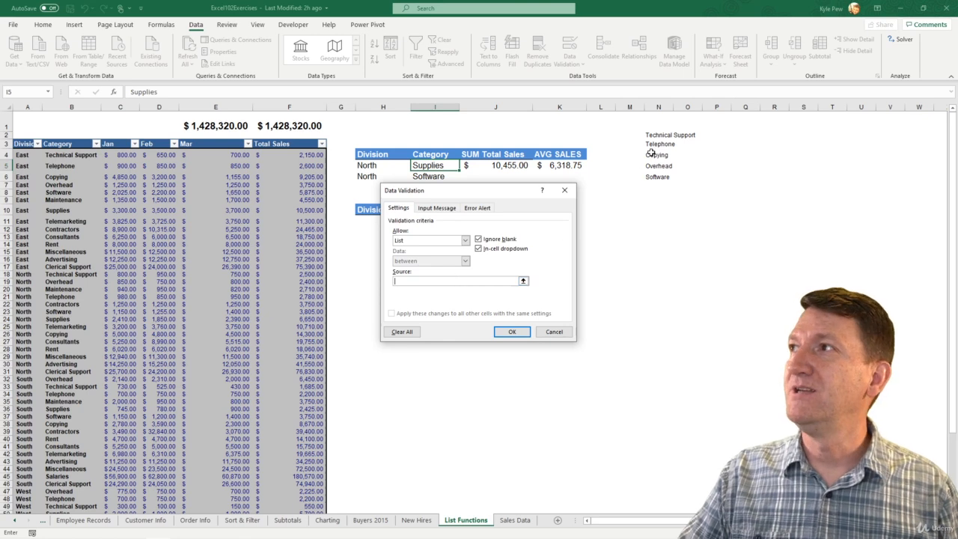
{"action": "left_click_drag", "start_coordinate": [657, 136], "coordinate": [658, 178]}
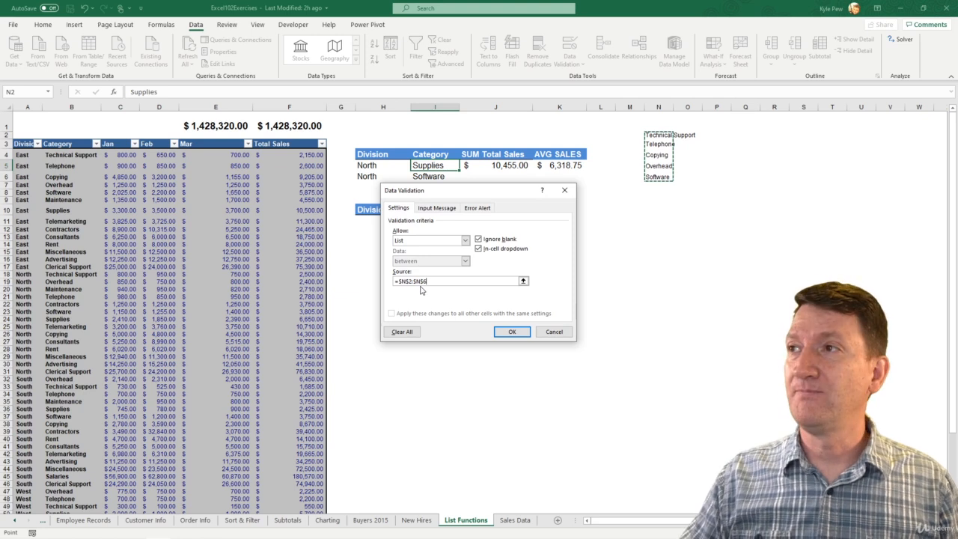
{"action": "left_click", "coordinate": [497, 334]}
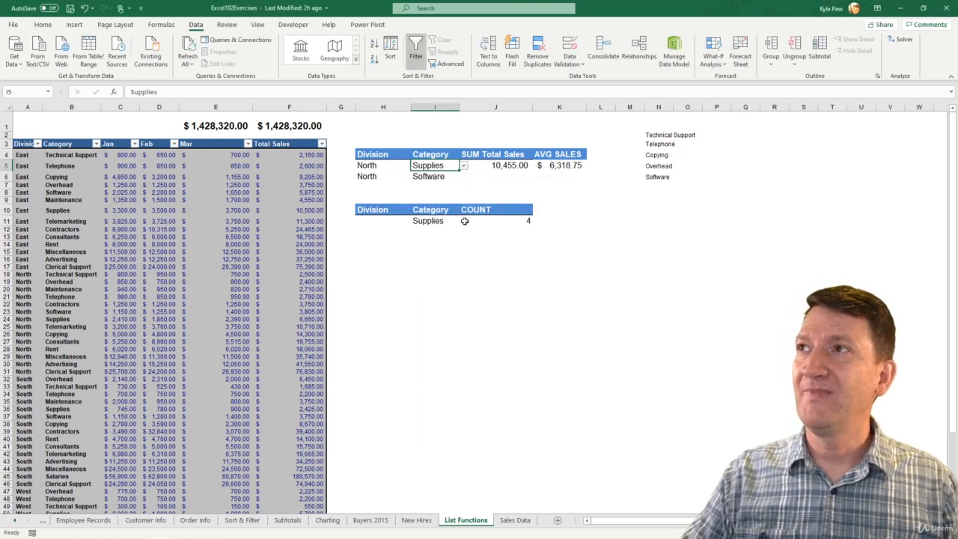
- Pick Copying, Telephone, then Overhead from I5's dropdown, watching the DSUM/DAVERAGE results recalculate
{"action": "left_click", "coordinate": [465, 167]}
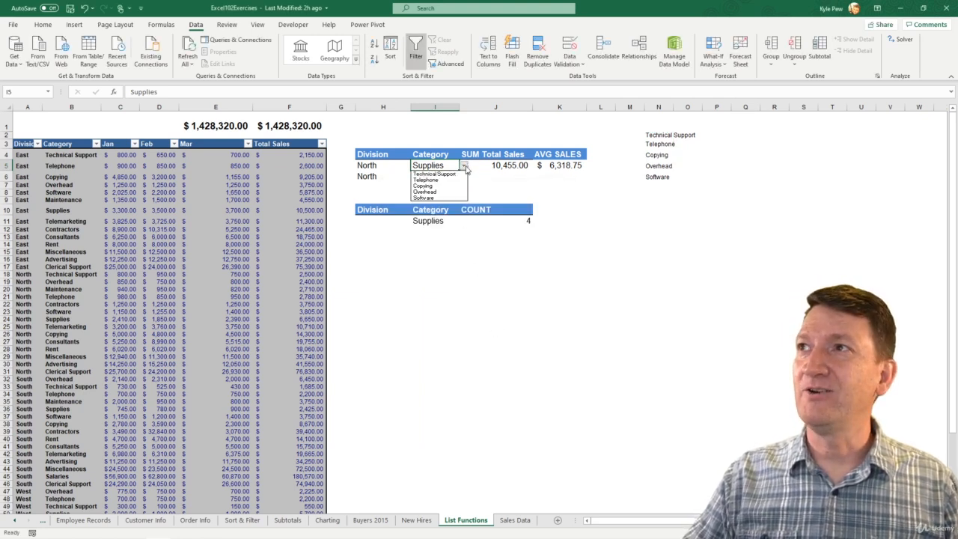
{"action": "left_click", "coordinate": [432, 186]}
{"action": "left_click", "coordinate": [464, 166]}
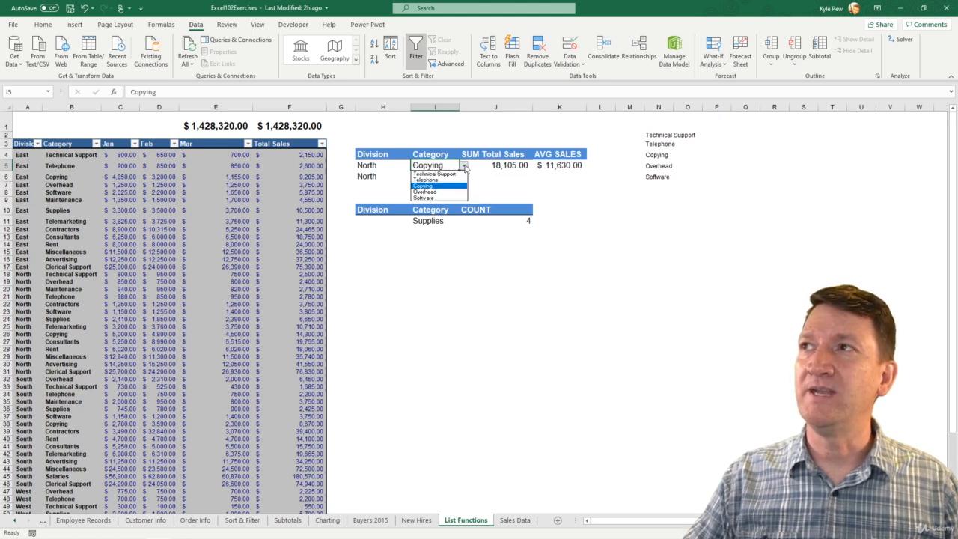
{"action": "left_click", "coordinate": [437, 180]}
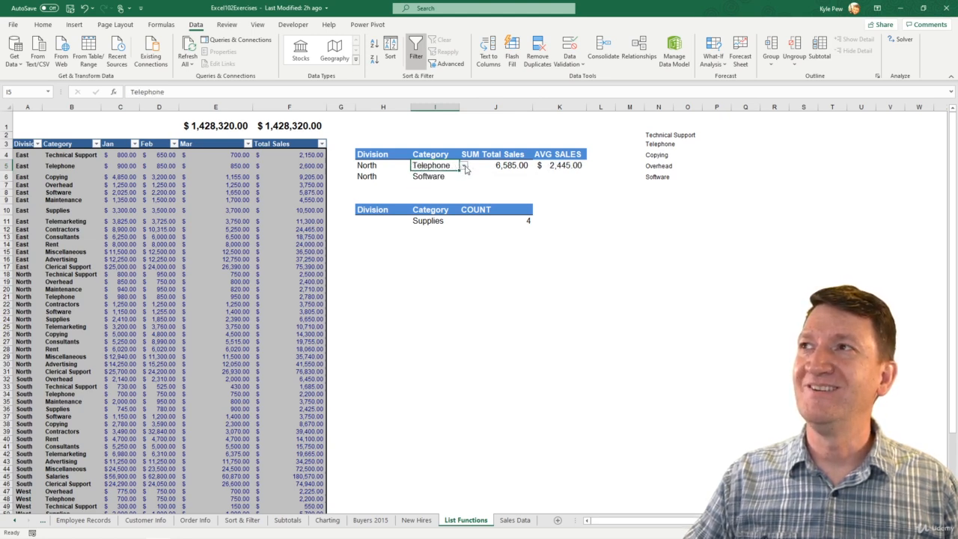
{"action": "left_click", "coordinate": [464, 167]}
{"action": "left_click", "coordinate": [437, 192]}
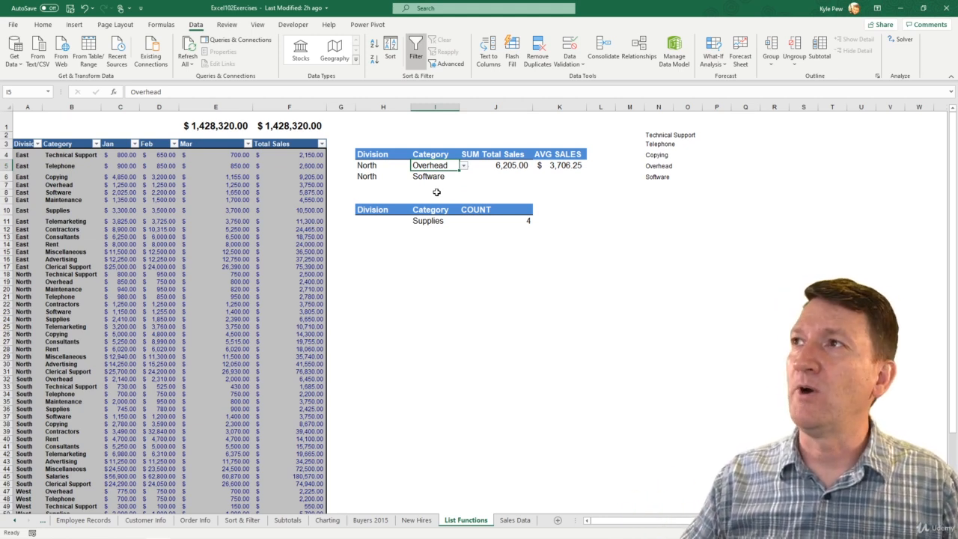
{"action": "left_click", "coordinate": [465, 165]}
{"action": "left_click", "coordinate": [451, 176]}
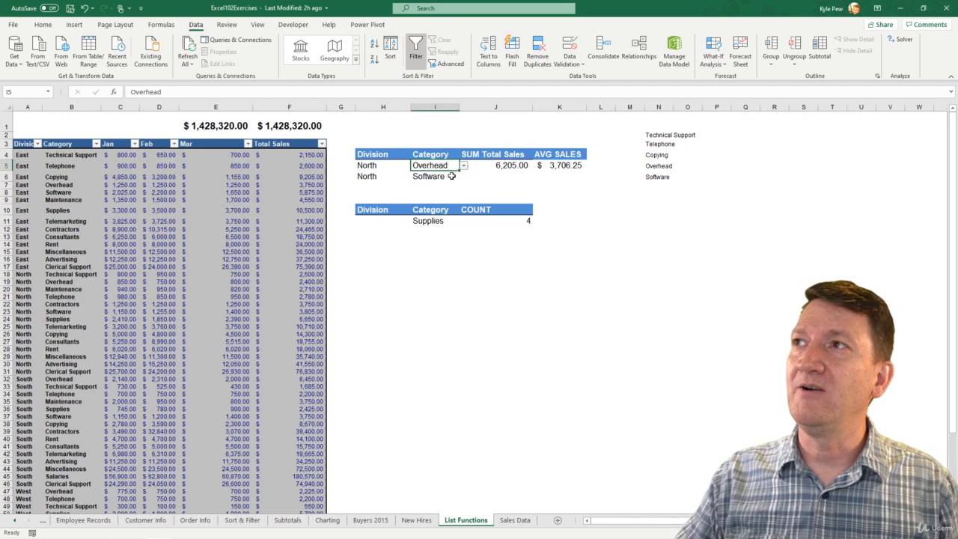